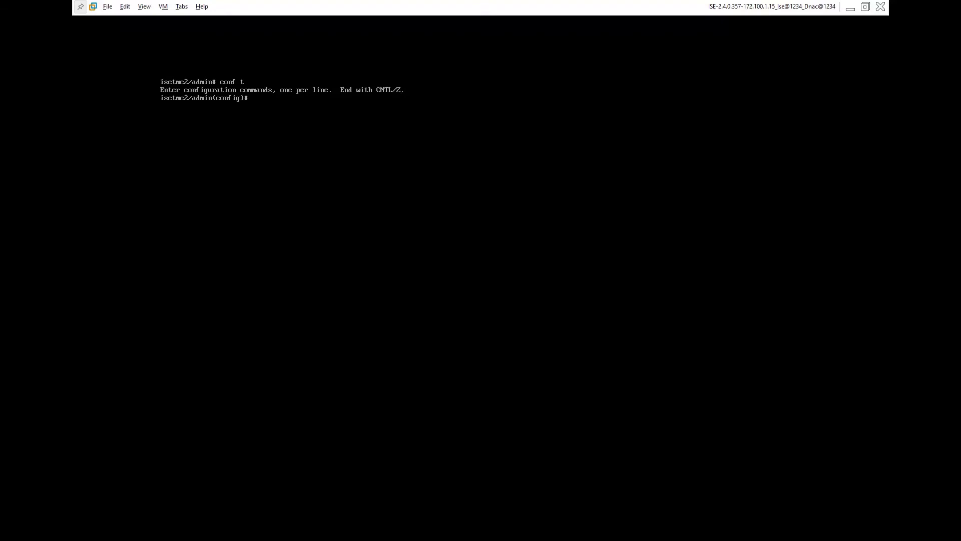
- Run 'service sshd enable' at the ISE config prompt to turn on SSH
{"action": "type", "text": "service sshd enable"}
{"action": "key", "text": "Return"}
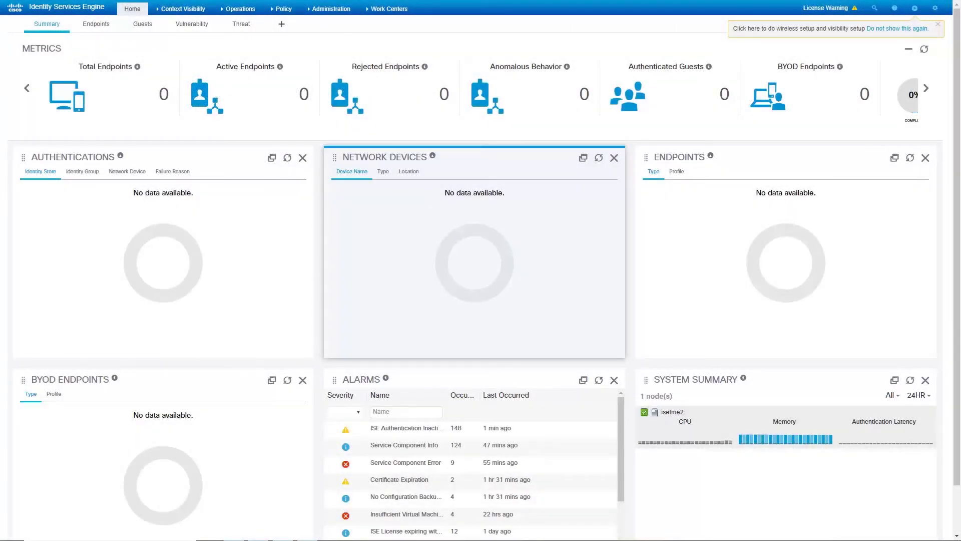
- Open the isetme2 node's Edit Node page from the Deployment list to check its pxGrid persona
{"action": "left_click", "coordinate": [329, 9]}
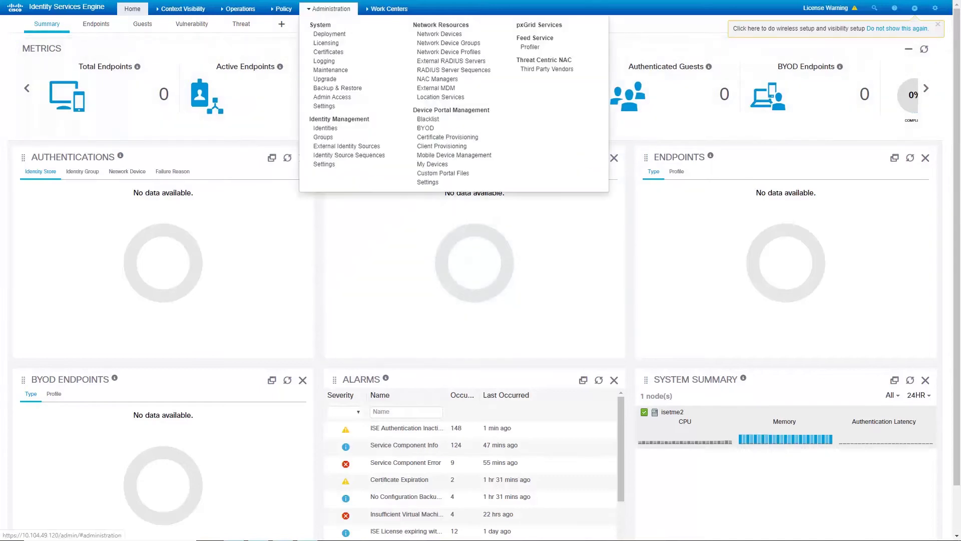
{"action": "left_click", "coordinate": [329, 34]}
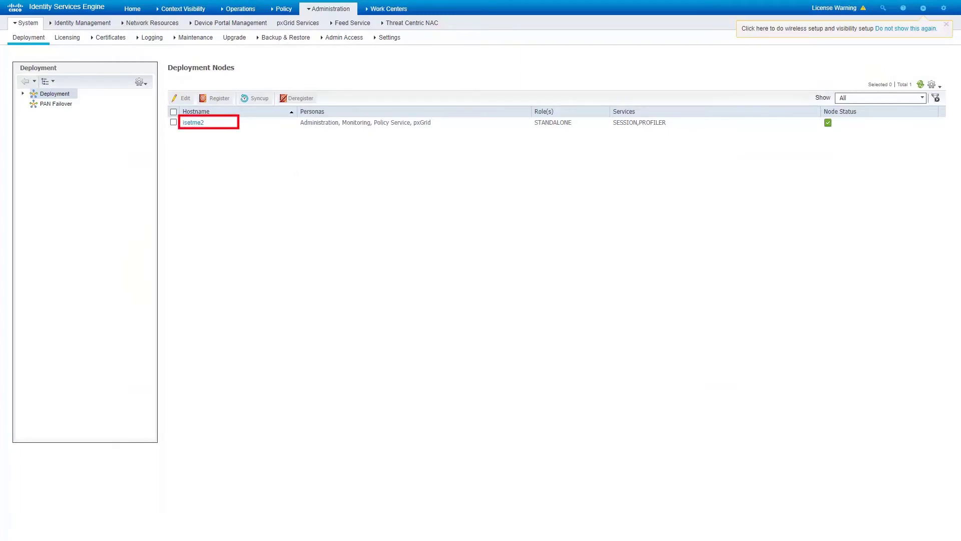
{"action": "left_click", "coordinate": [193, 123]}
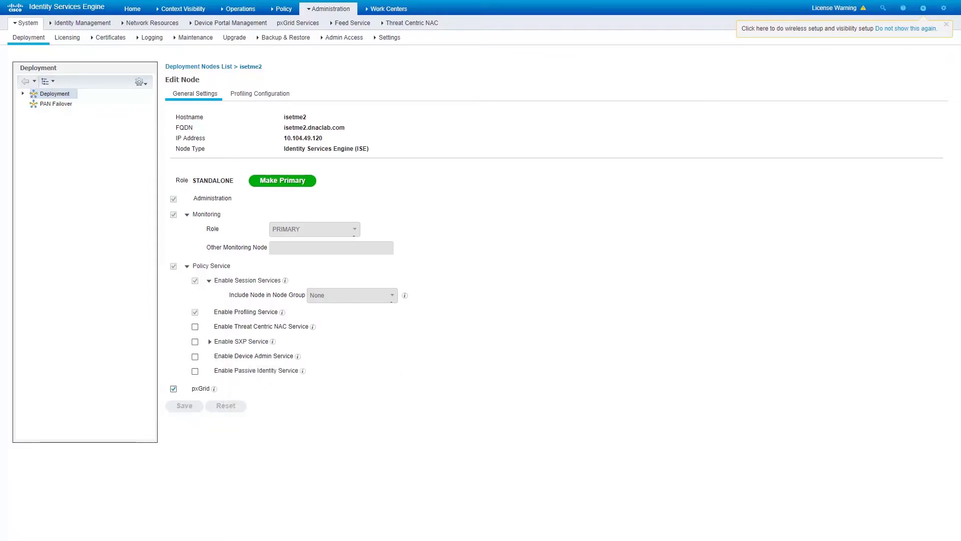
- In pxGrid Services Settings, enable 'Automatically approve new certificate-based accounts' and save it
{"action": "mouse_move", "coordinate": [329, 8]}
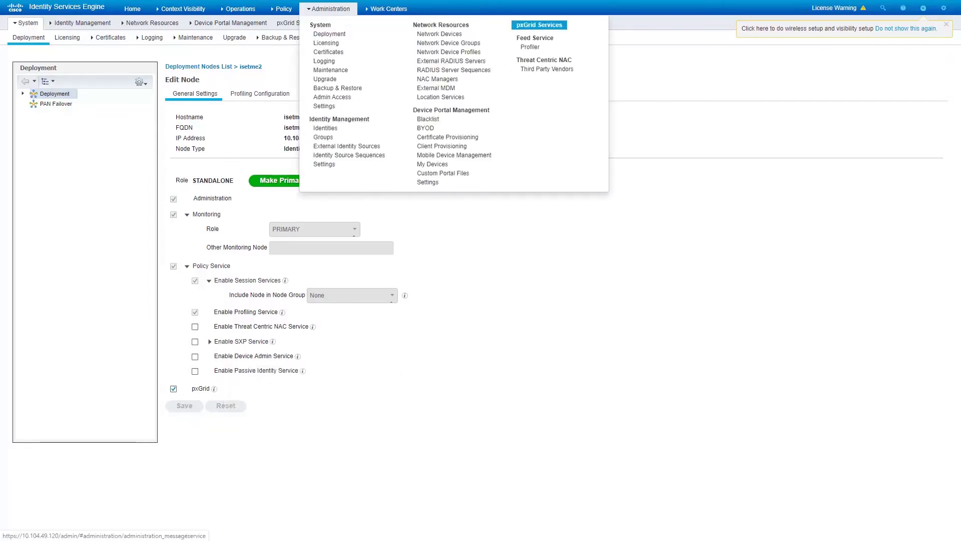
{"action": "left_click", "coordinate": [539, 25]}
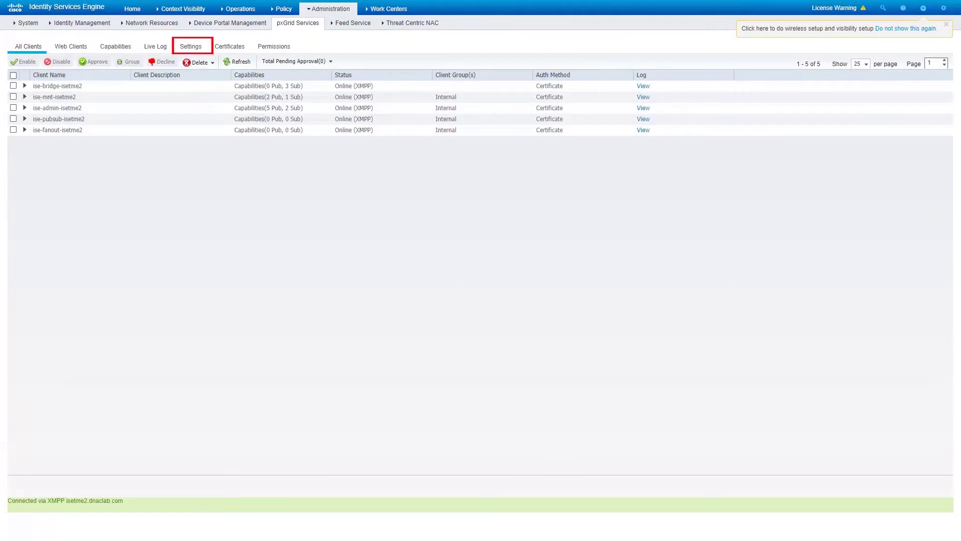
{"action": "left_click", "coordinate": [190, 46]}
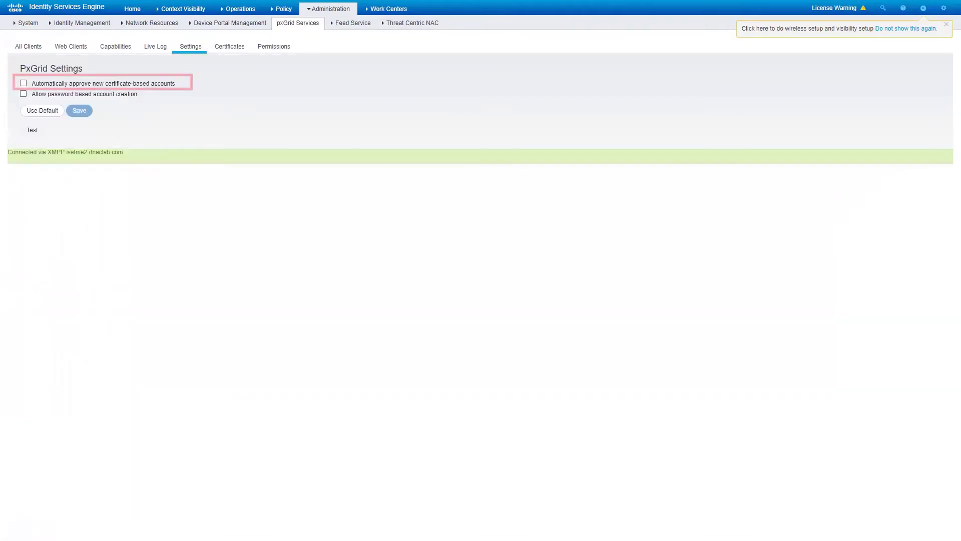
{"action": "left_click", "coordinate": [23, 83]}
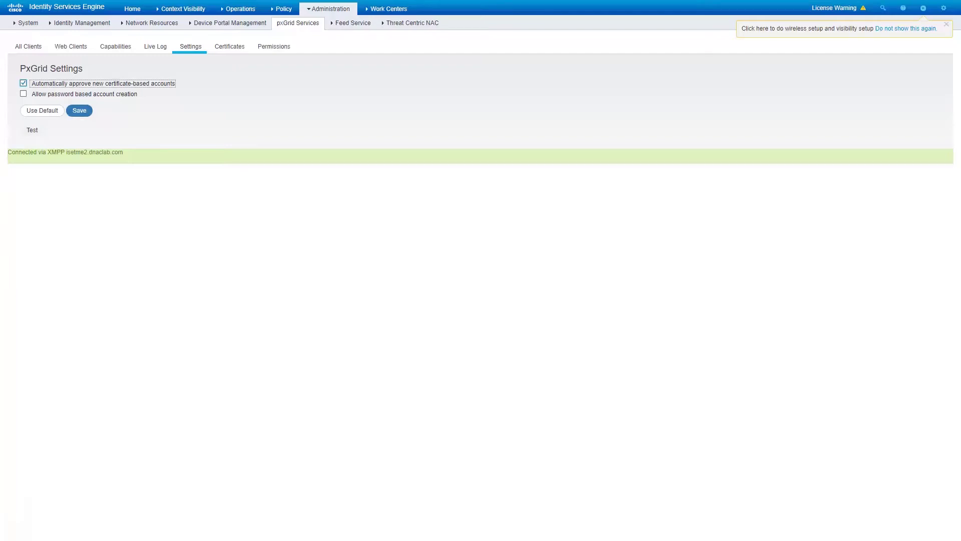
{"action": "left_click", "coordinate": [79, 110]}
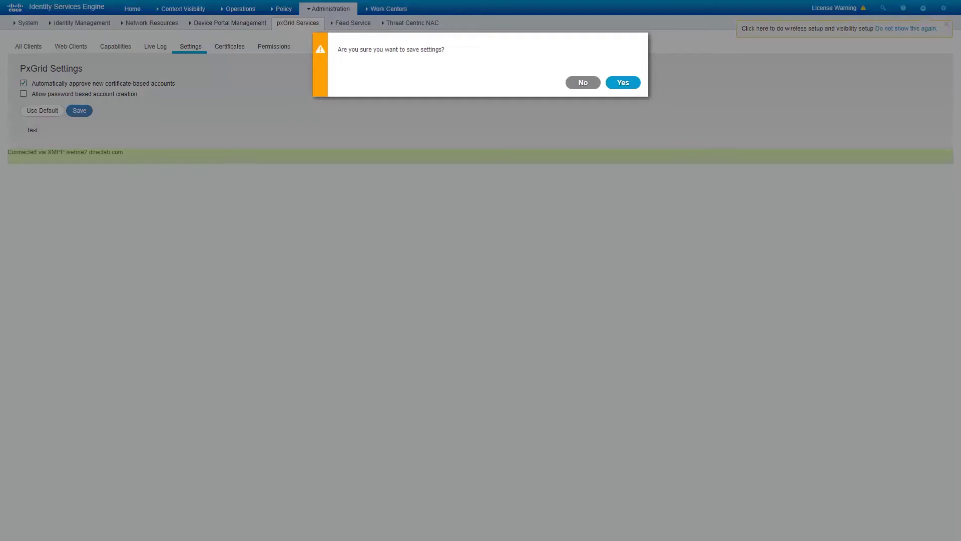
{"action": "left_click", "coordinate": [623, 82]}
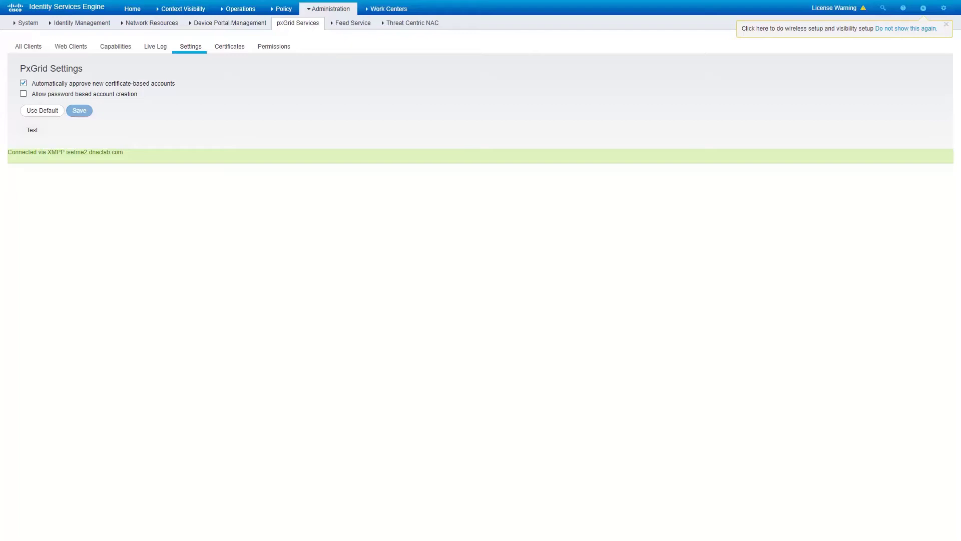
{"action": "left_click", "coordinate": [328, 9]}
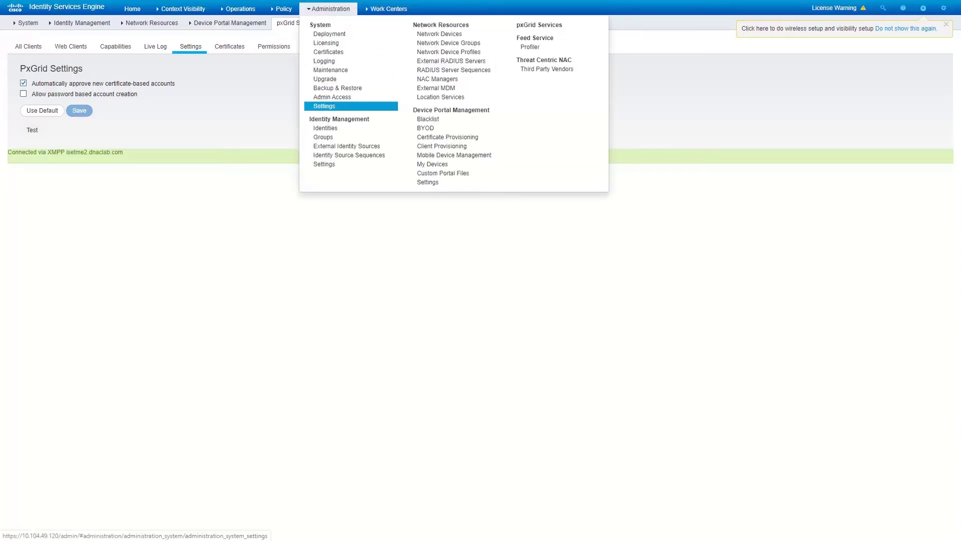
- Select Enable ERS for Read/Write in ERS Settings and save the ERS configuration
{"action": "left_click", "coordinate": [325, 106]}
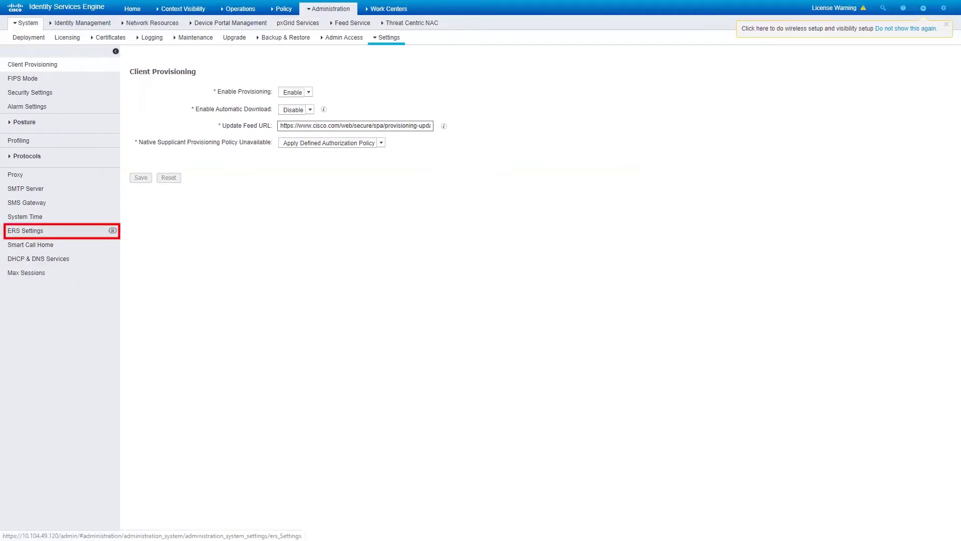
{"action": "left_click", "coordinate": [25, 231]}
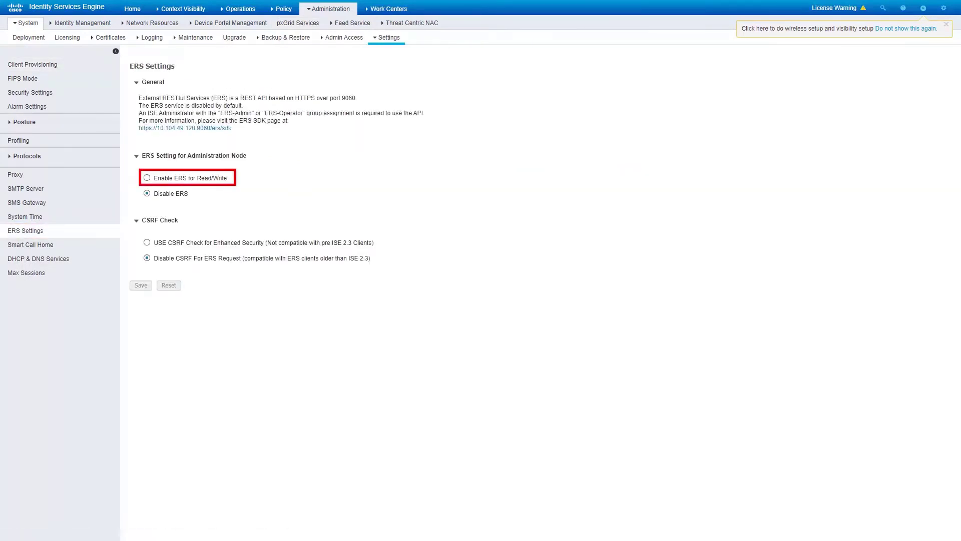
{"action": "left_click", "coordinate": [147, 178]}
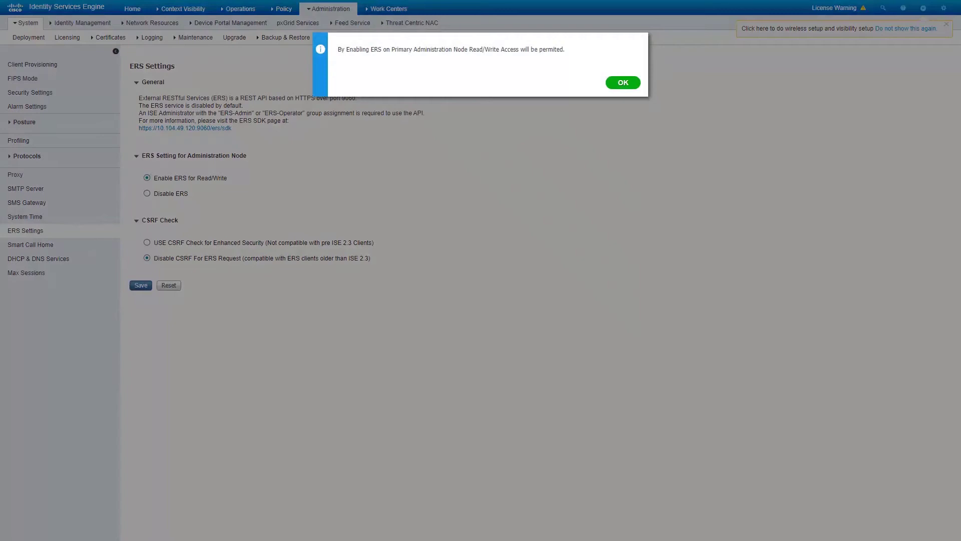
{"action": "left_click", "coordinate": [623, 82]}
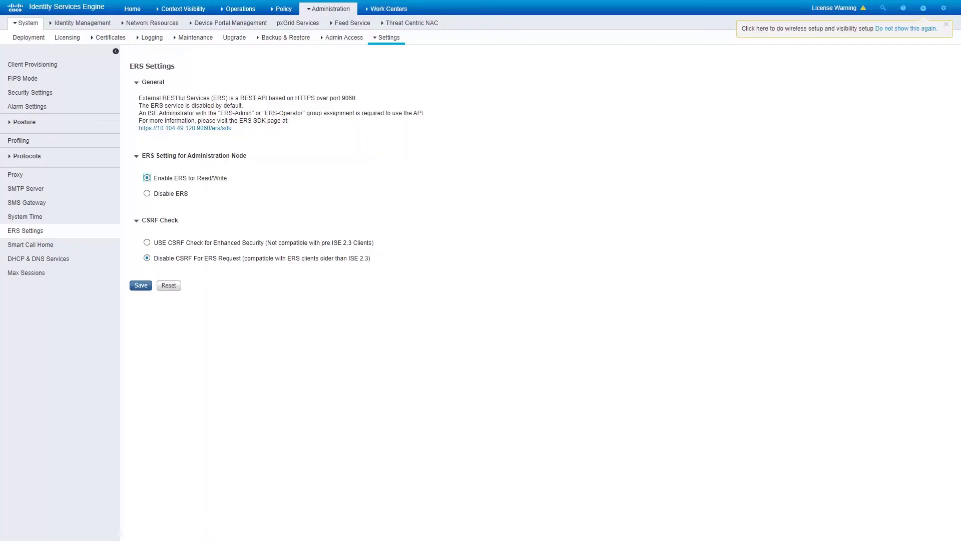
{"action": "left_click", "coordinate": [141, 284]}
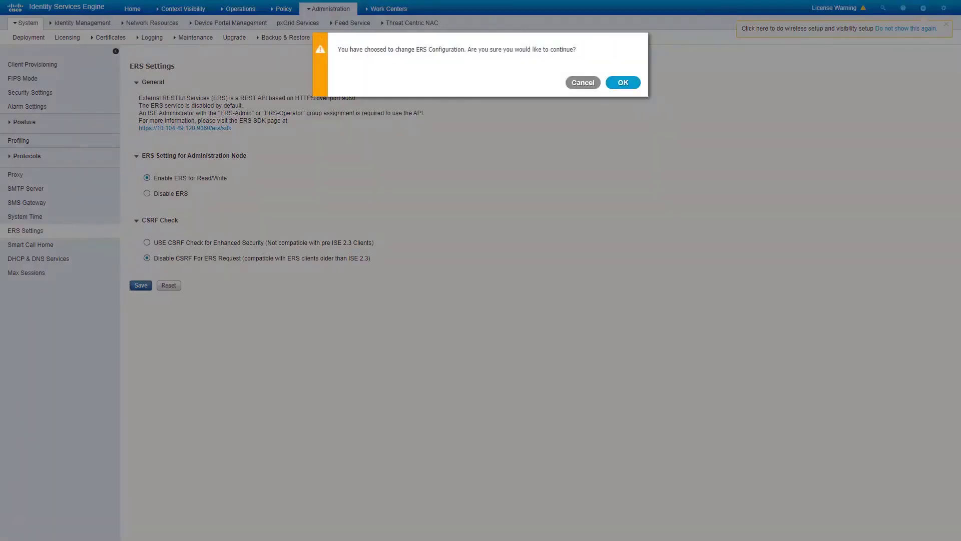
{"action": "left_click", "coordinate": [623, 82]}
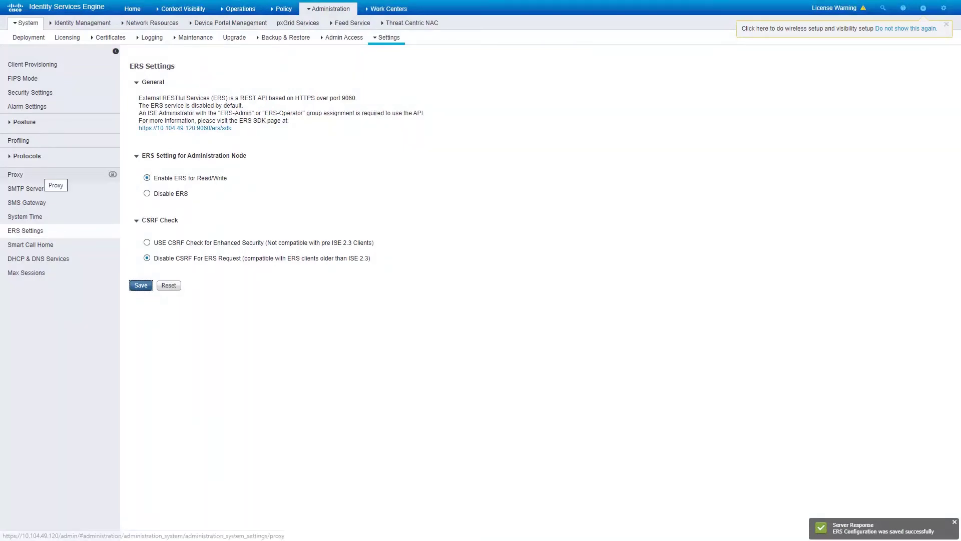
{"action": "left_click", "coordinate": [39, 175]}
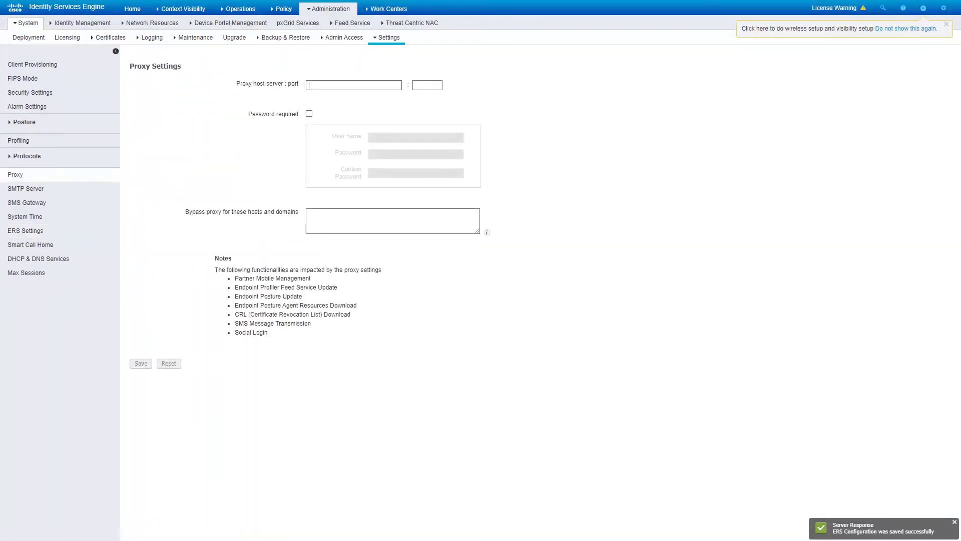
- Leave the proxy port and bypass hosts fields blank, then go to System Certificates
{"action": "key", "text": "Tab"}
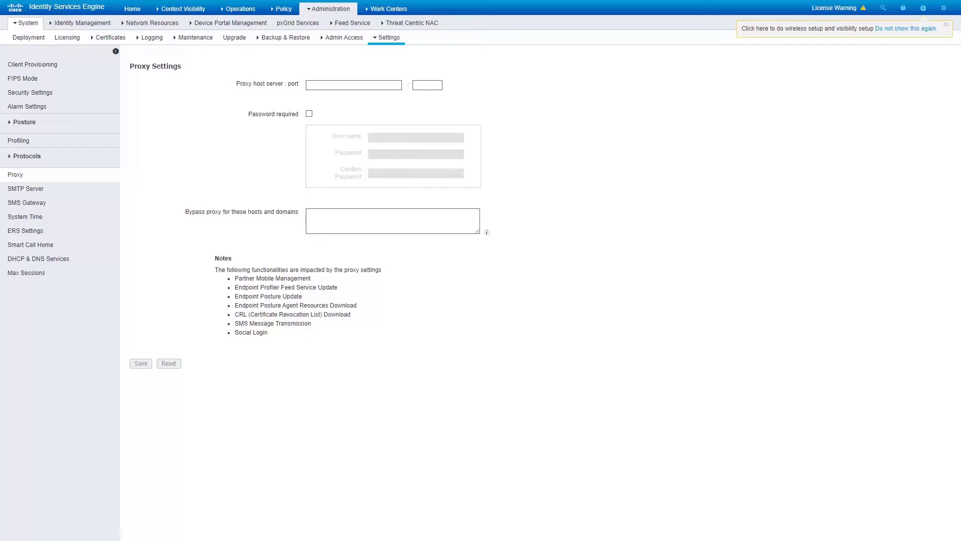
{"action": "left_click", "coordinate": [309, 213]}
{"action": "mouse_move", "coordinate": [331, 9]}
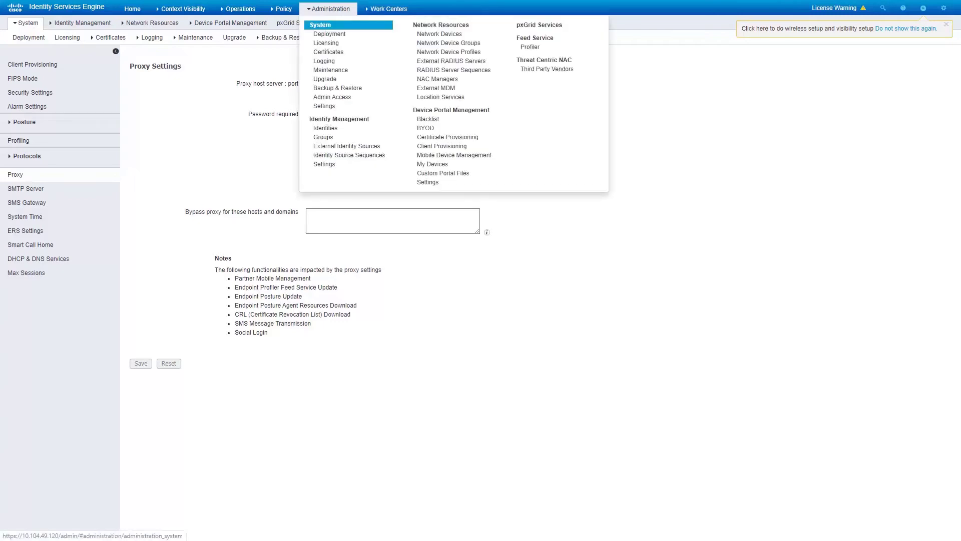
{"action": "left_click", "coordinate": [329, 52]}
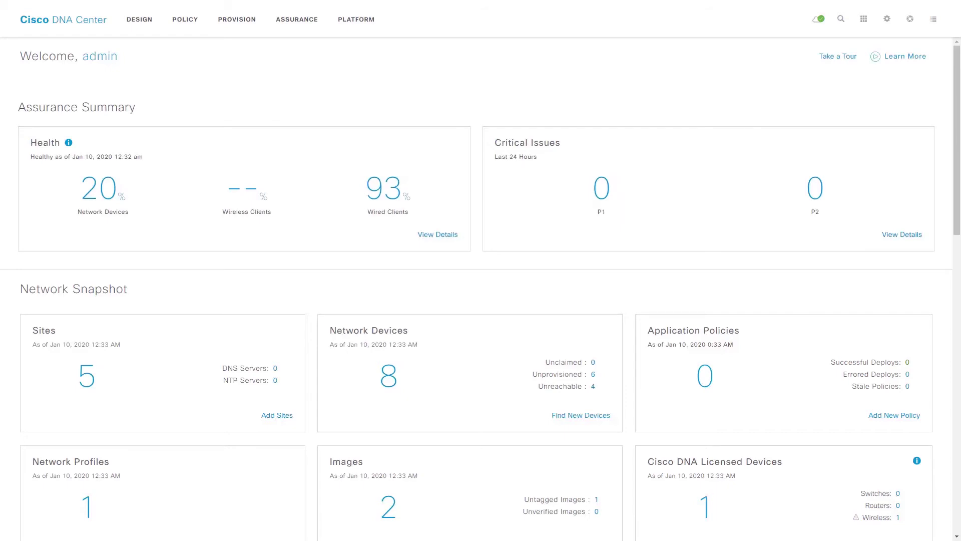
- Start adding a new server under System Settings > Authentication and Policy Servers
{"action": "left_click", "coordinate": [887, 18]}
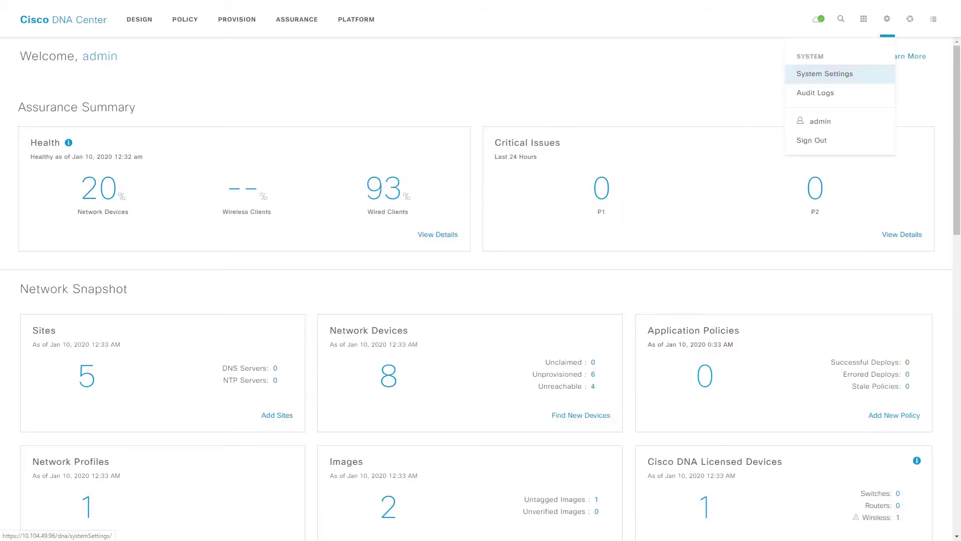
{"action": "left_click", "coordinate": [821, 75]}
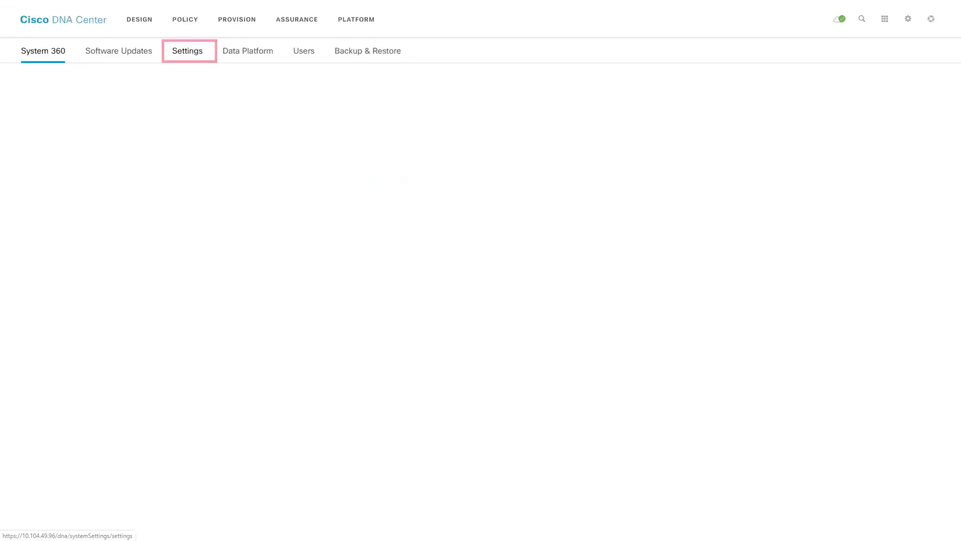
{"action": "left_click", "coordinate": [187, 51]}
{"action": "left_click", "coordinate": [78, 122]}
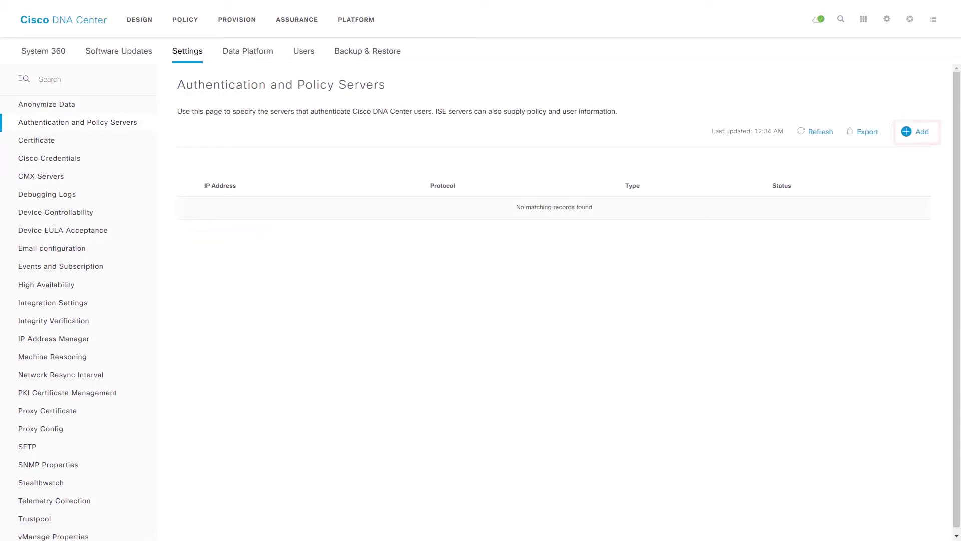
{"action": "left_click", "coordinate": [916, 132]}
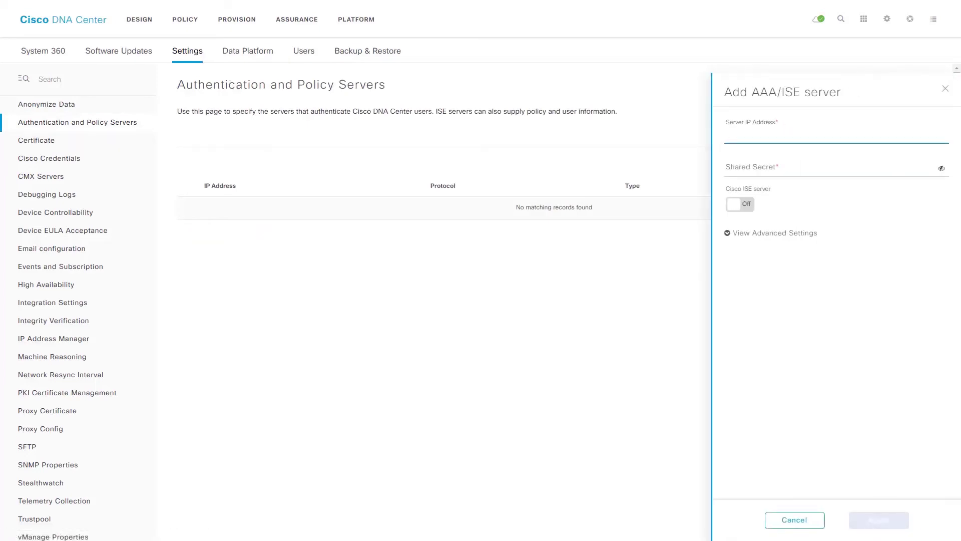
- Enter server IP 10.104.49.120 and the shared secret, and mark it as a Cisco ISE server
{"action": "type", "text": "10.104"}
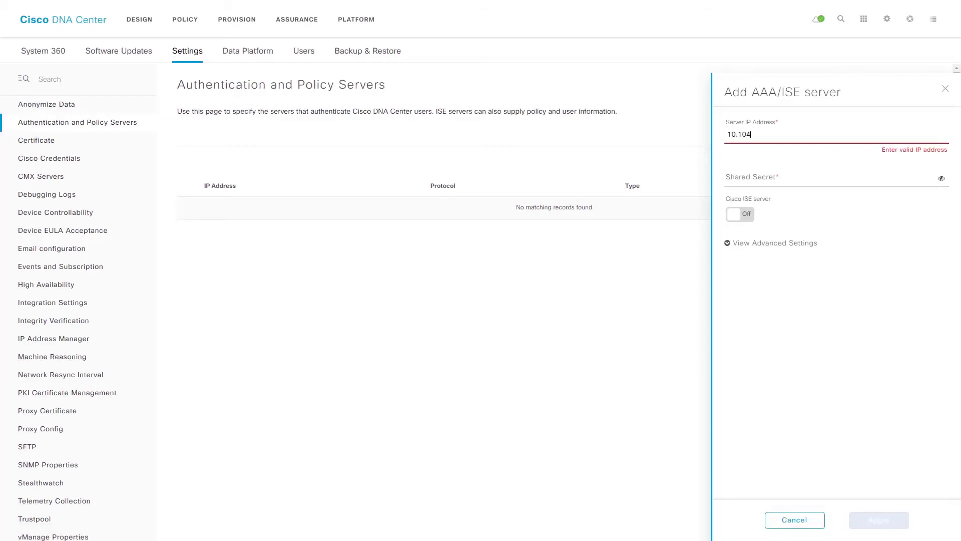
{"action": "type", "text": ".49.120"}
{"action": "key", "text": "Tab"}
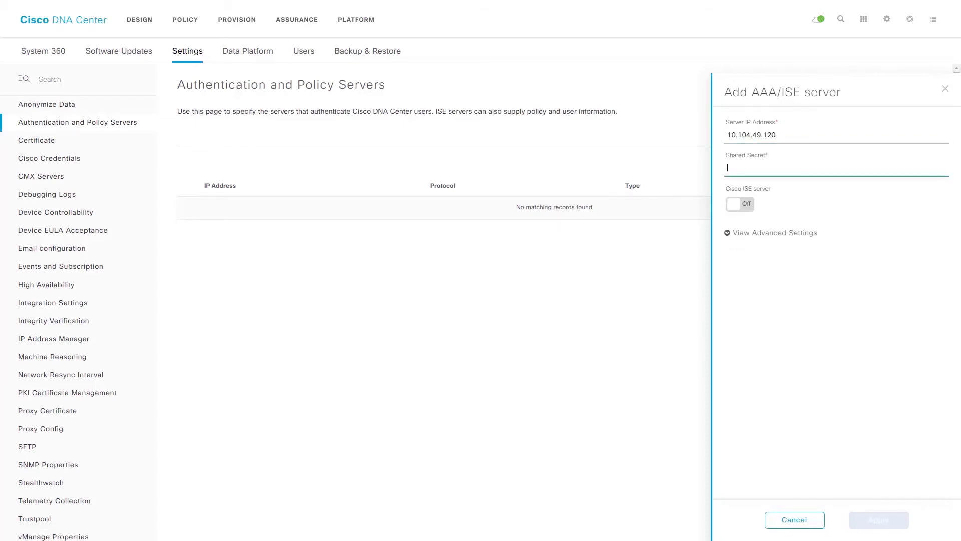
{"action": "type", "text": "cisc"}
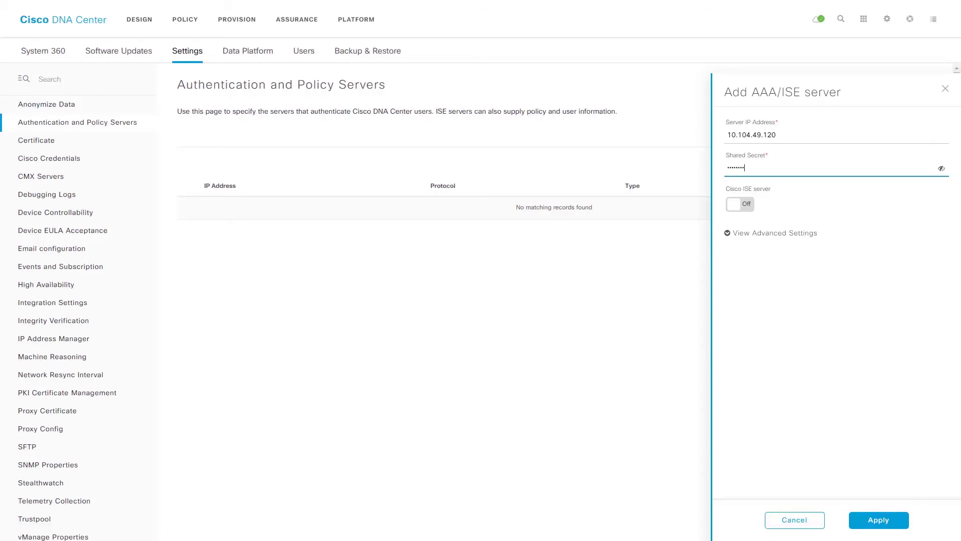
{"action": "key", "text": "Tab"}
{"action": "key", "text": "space"}
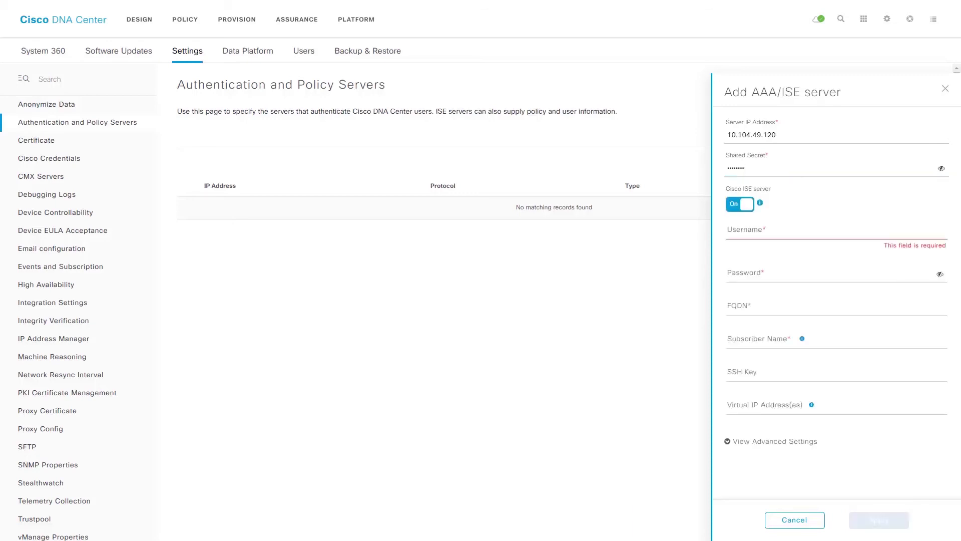
- Enter username admin, the password, FQDN isetme2.dnaclab.com and subscriber name dnac96
{"action": "left_click", "coordinate": [729, 230]}
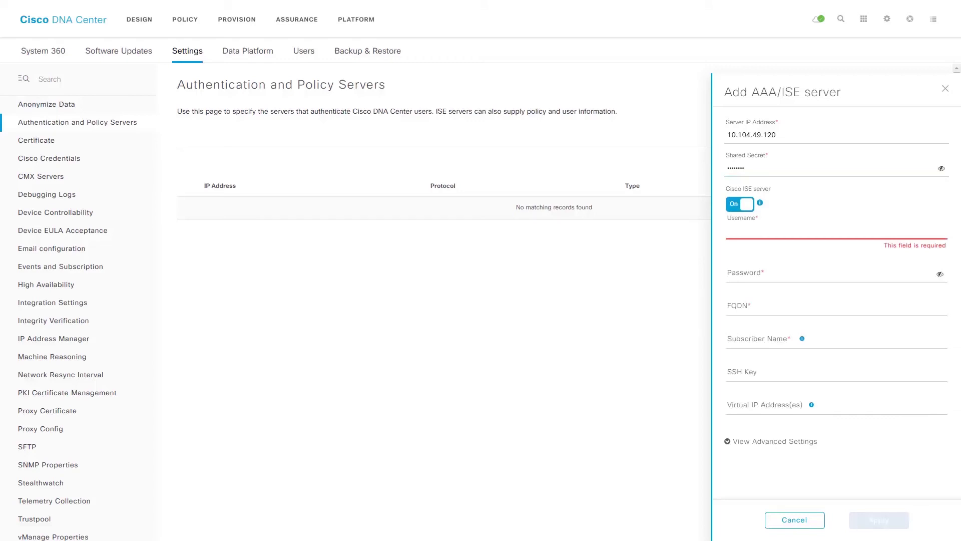
{"action": "type", "text": "admin"}
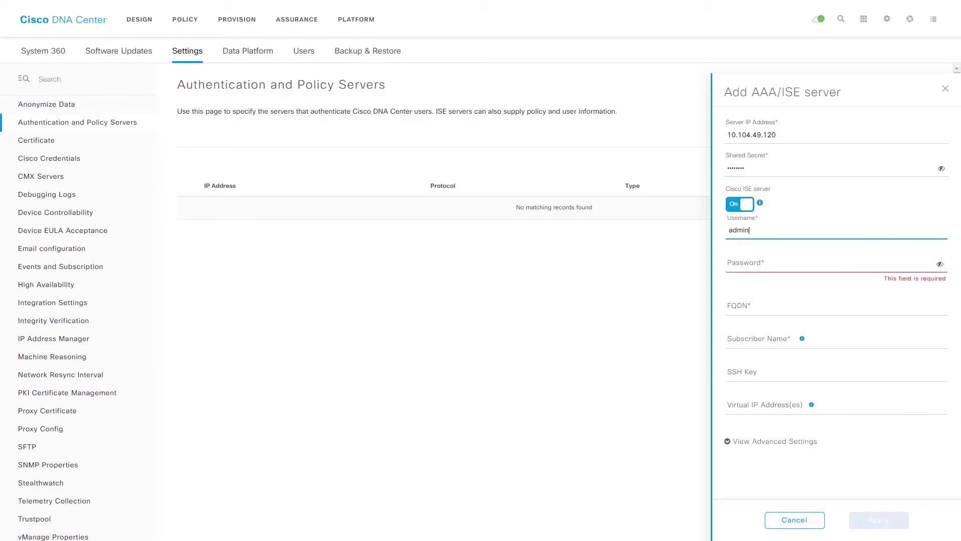
{"action": "key", "text": "Tab"}
{"action": "type", "text": "adm"}
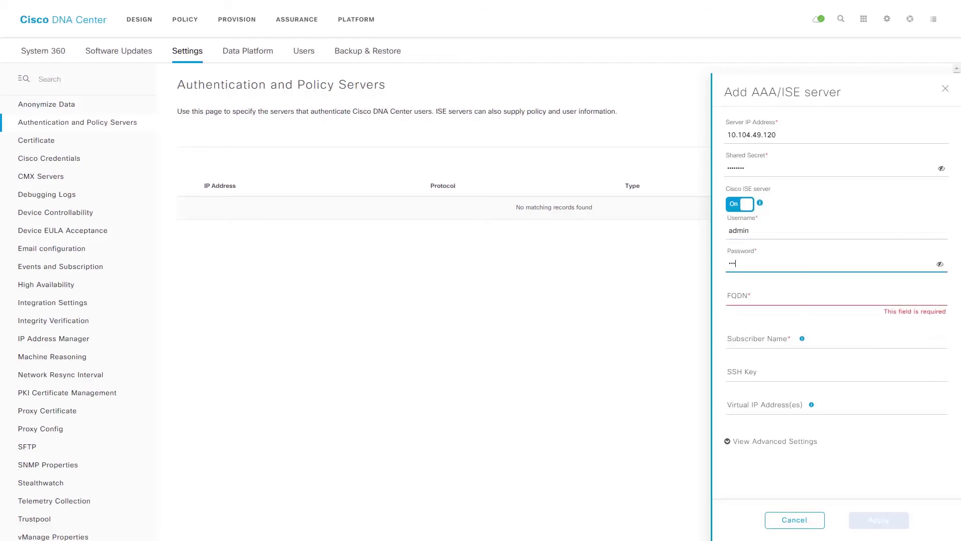
{"action": "key", "text": "Tab"}
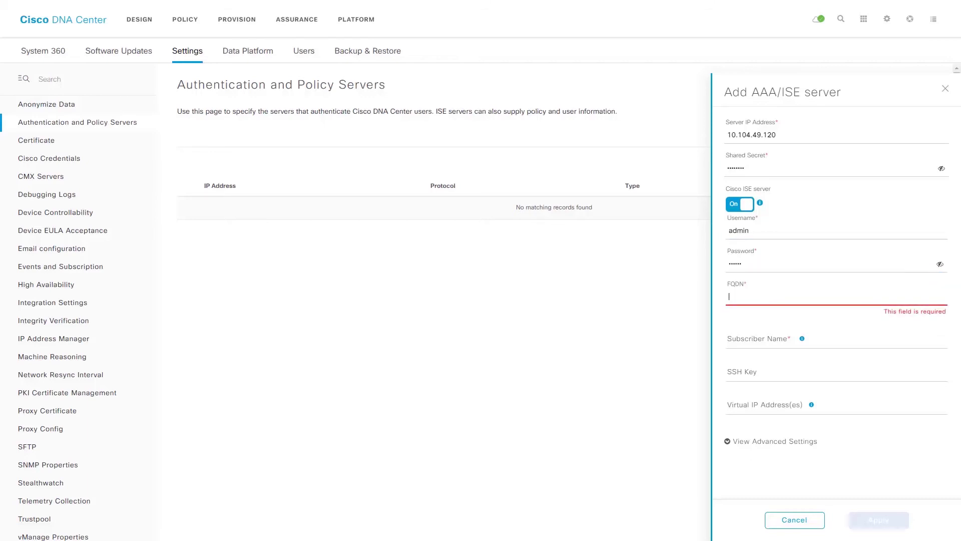
{"action": "type", "text": "iset"}
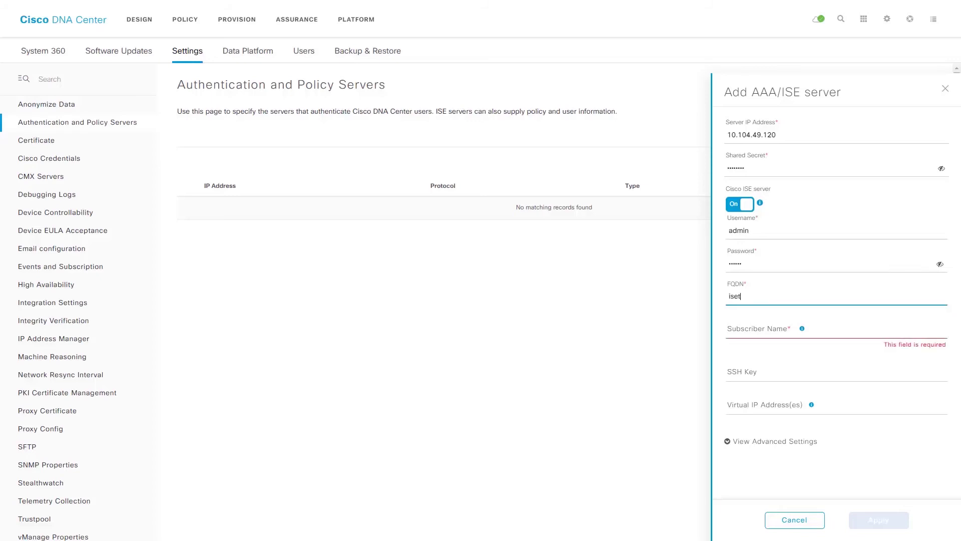
{"action": "type", "text": "me2.dnaclab.com"}
{"action": "key", "text": "Tab"}
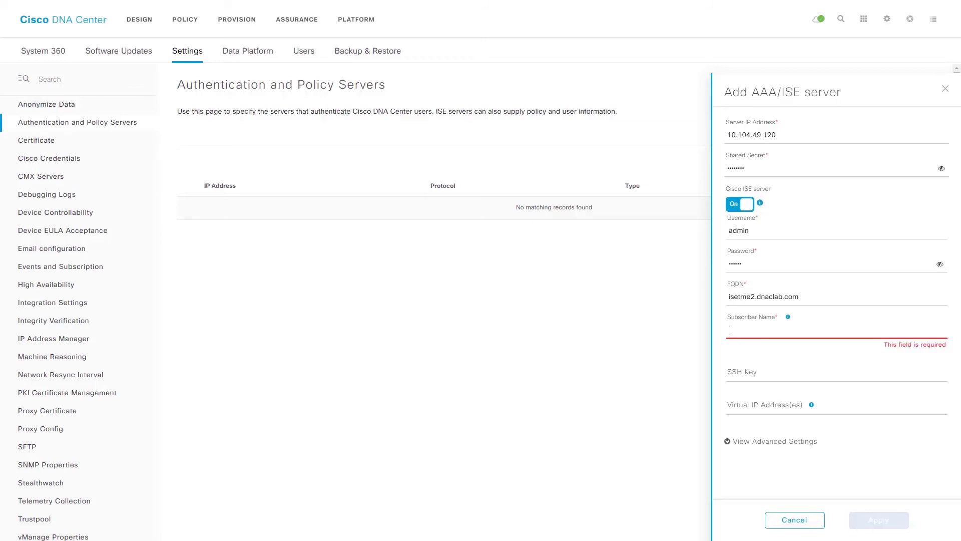
{"action": "type", "text": "dnac96"}
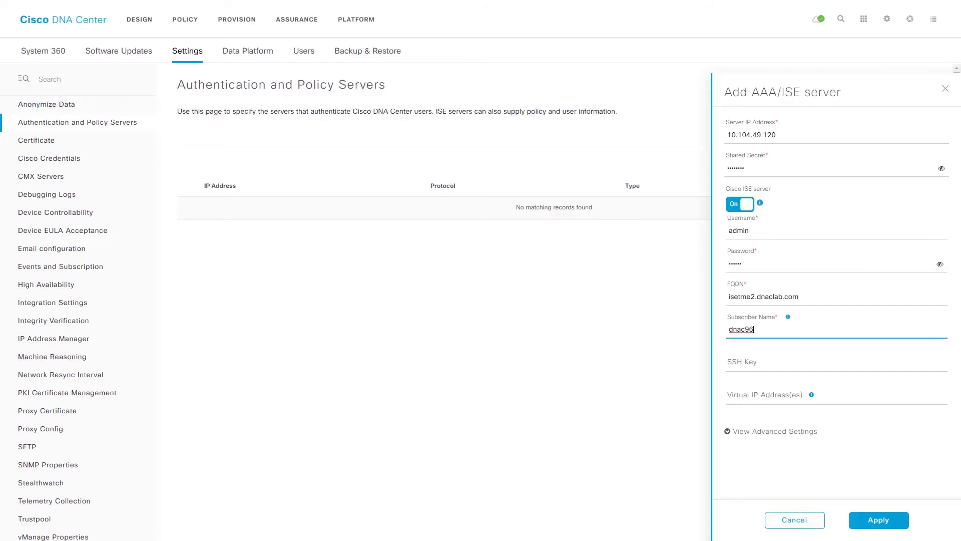
{"action": "left_click", "coordinate": [775, 431]}
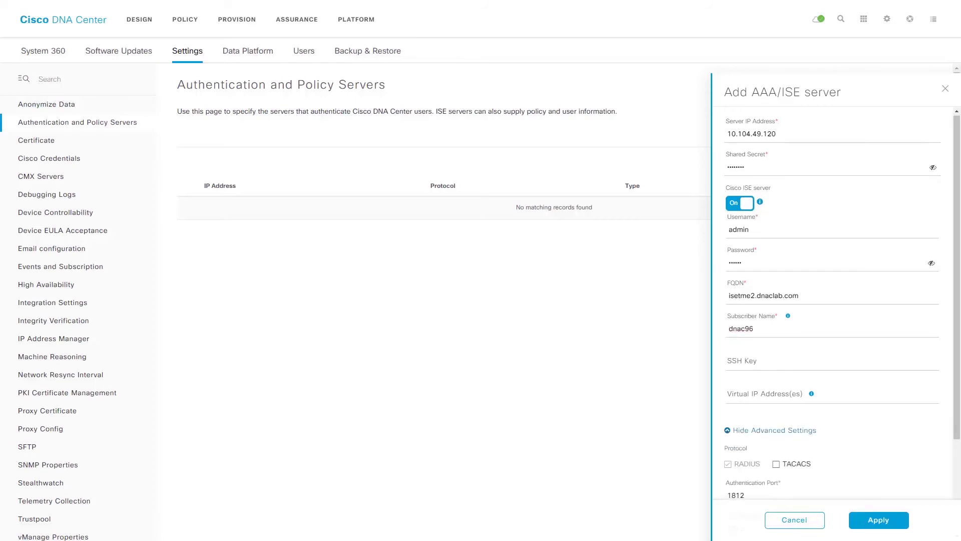
- Apply the server so 10.104.49.120 is listed as RADIUS, type ISE, status ACTIVE
{"action": "scroll", "coordinate": [831, 300], "scroll_direction": "down", "scroll_amount": 1}
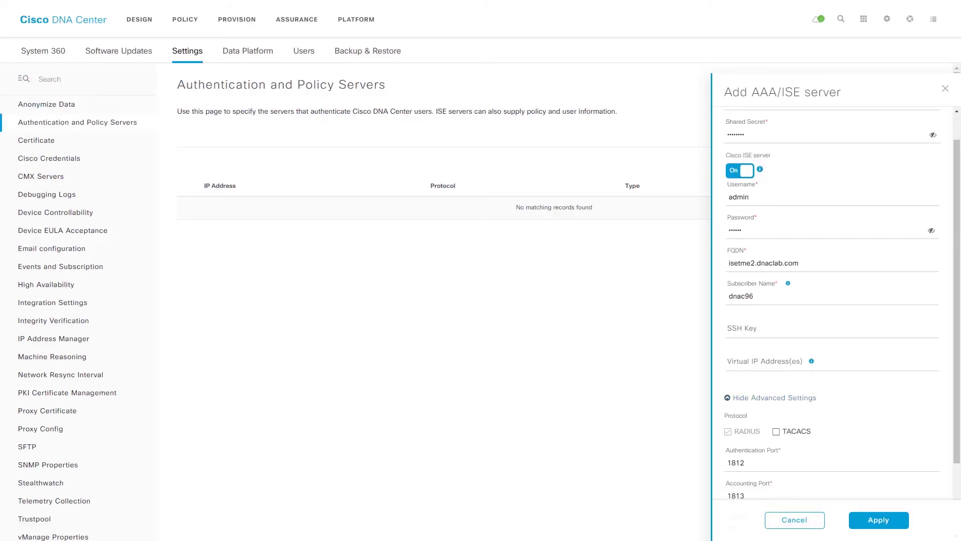
{"action": "scroll", "coordinate": [831, 301], "scroll_direction": "down", "scroll_amount": 1}
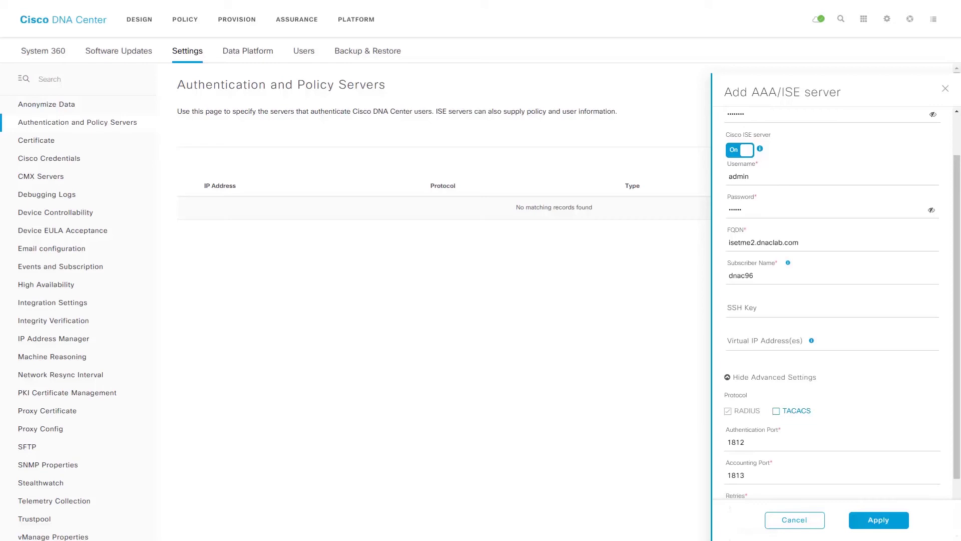
{"action": "scroll", "coordinate": [831, 300], "scroll_direction": "down", "scroll_amount": 1}
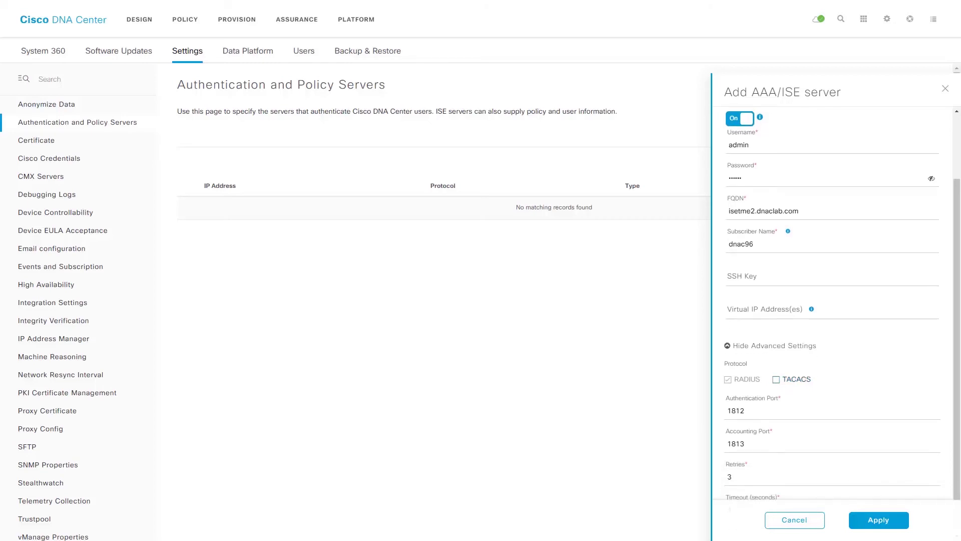
{"action": "scroll", "coordinate": [831, 300], "scroll_direction": "down", "scroll_amount": 1}
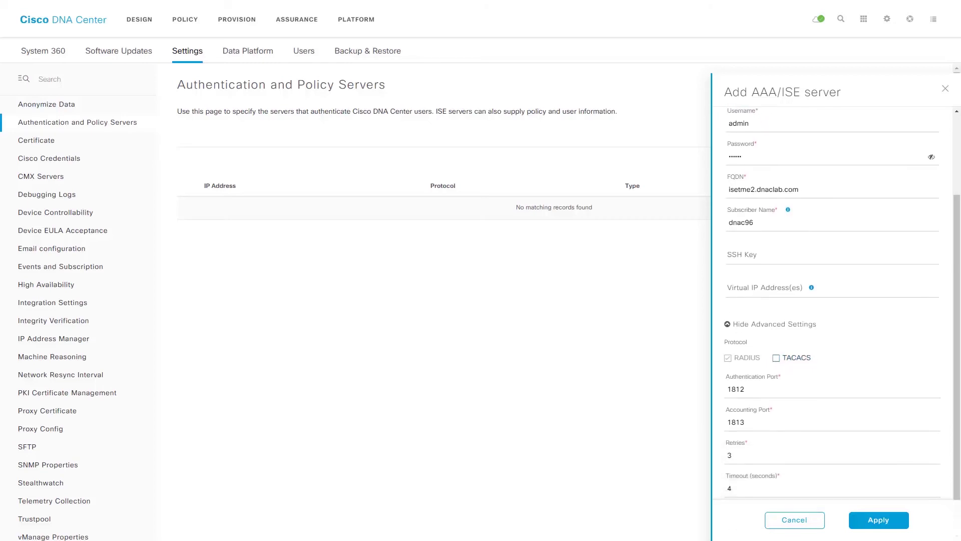
{"action": "scroll", "coordinate": [831, 300], "scroll_direction": "down", "scroll_amount": 1}
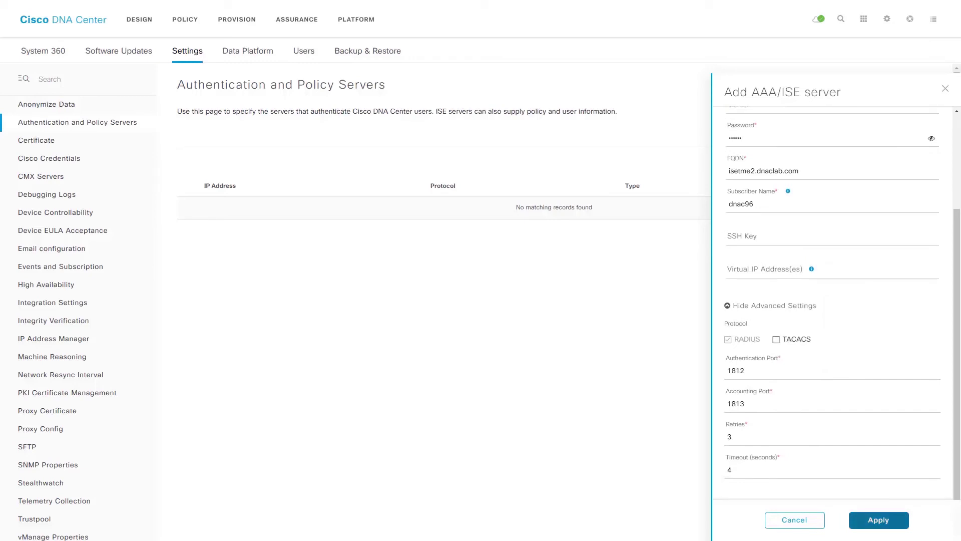
{"action": "left_click", "coordinate": [879, 520]}
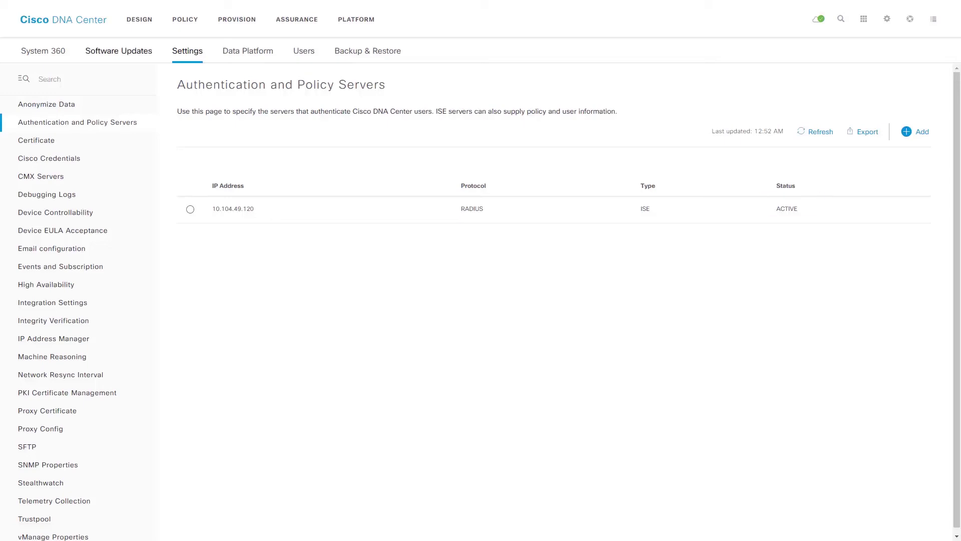
- View System 360's Externally Connected Systems, showing ISE PRIMARY and pxGrid Available
{"action": "left_click", "coordinate": [43, 50]}
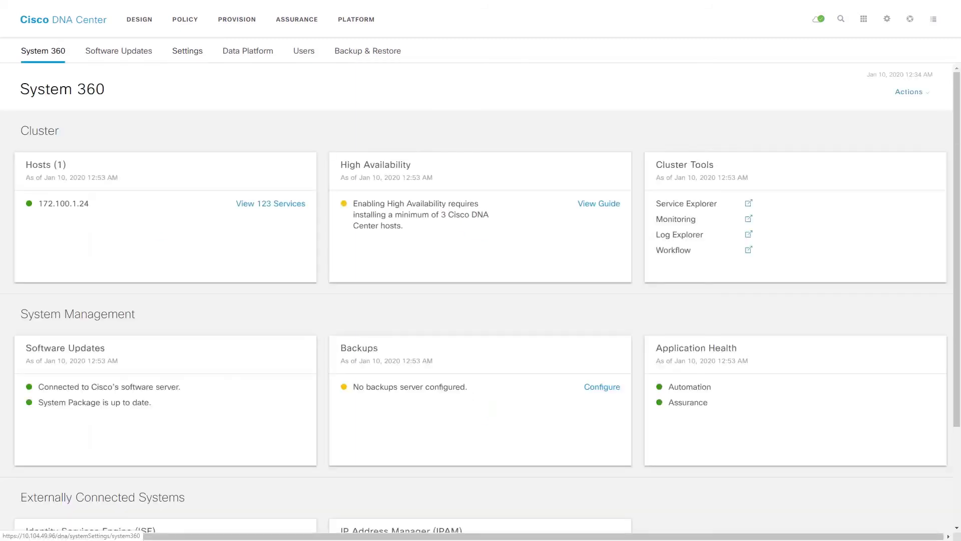
{"action": "scroll", "coordinate": [481, 299], "scroll_direction": "down", "scroll_amount": 3}
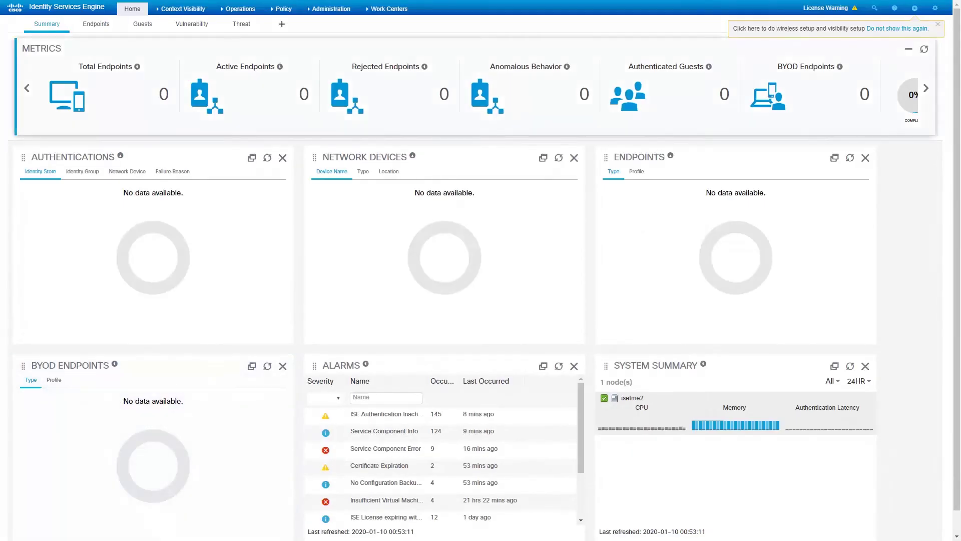
- Check pxGrid Services Web Clients for the dnac96 client with session status ON
{"action": "left_click", "coordinate": [331, 8]}
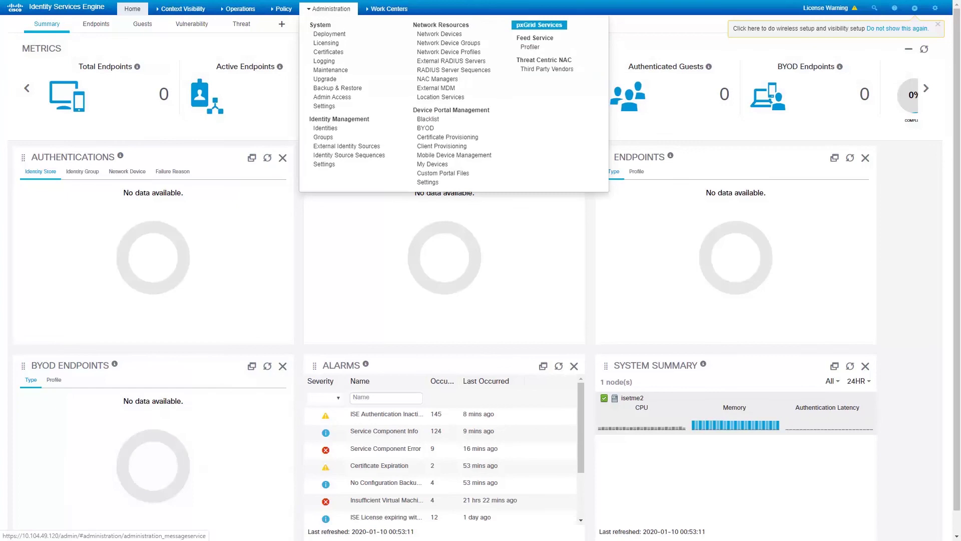
{"action": "left_click", "coordinate": [540, 24]}
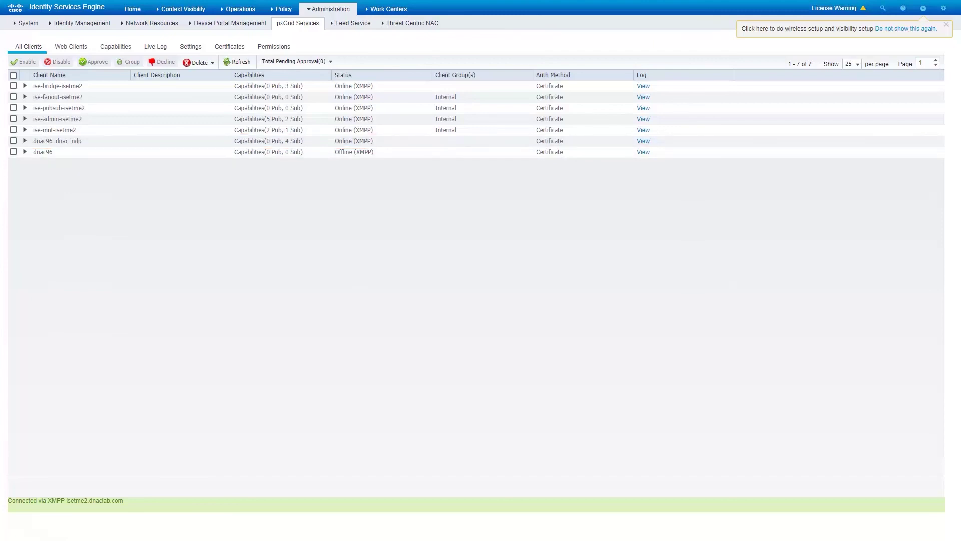
{"action": "left_click", "coordinate": [71, 46]}
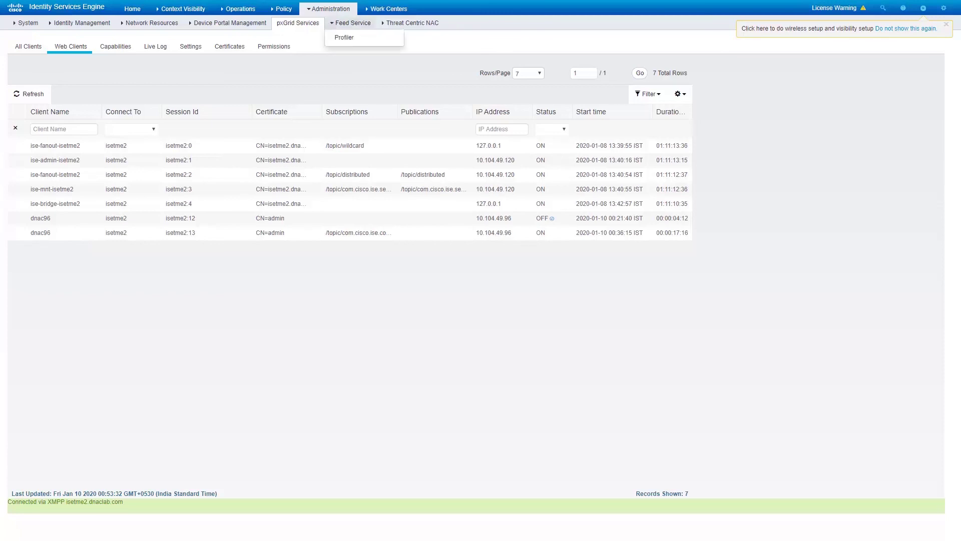
{"action": "mouse_move", "coordinate": [330, 9]}
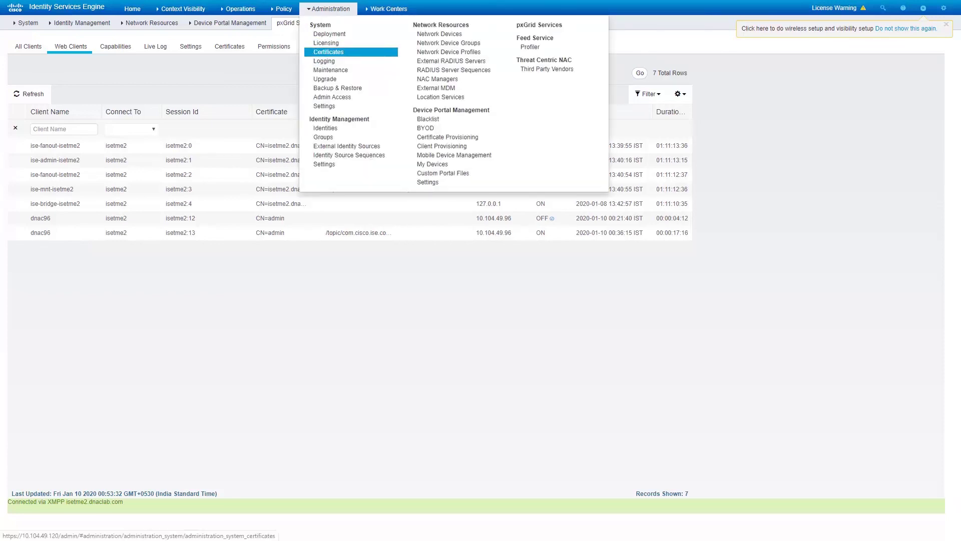
- View the Cisco DNA Center root certificate in Trusted Certificates, confirming status good
{"action": "left_click", "coordinate": [328, 52]}
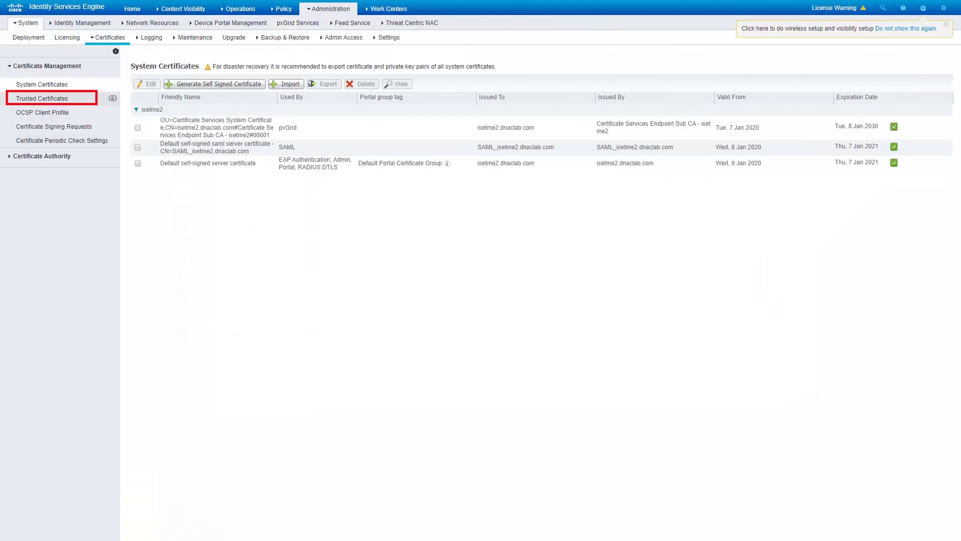
{"action": "left_click", "coordinate": [41, 98]}
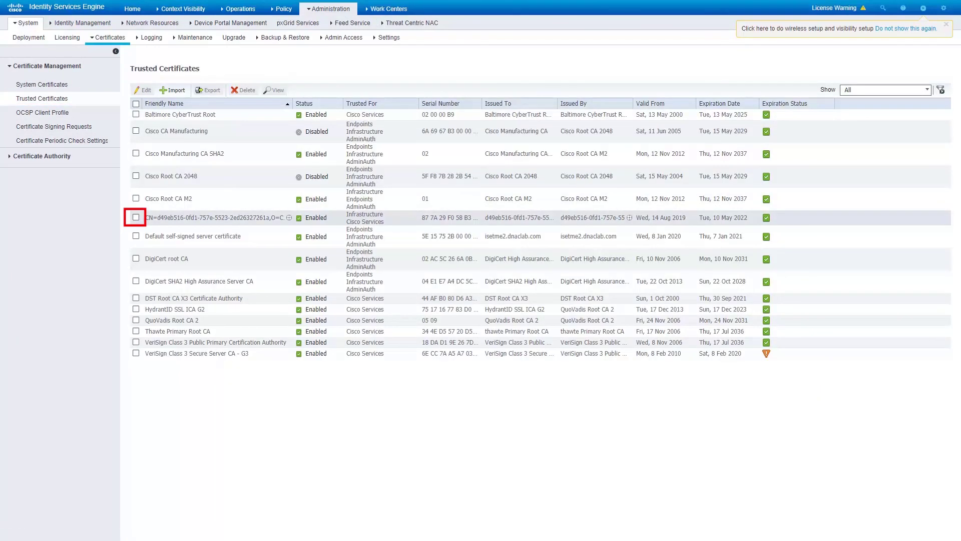
{"action": "left_click", "coordinate": [136, 218]}
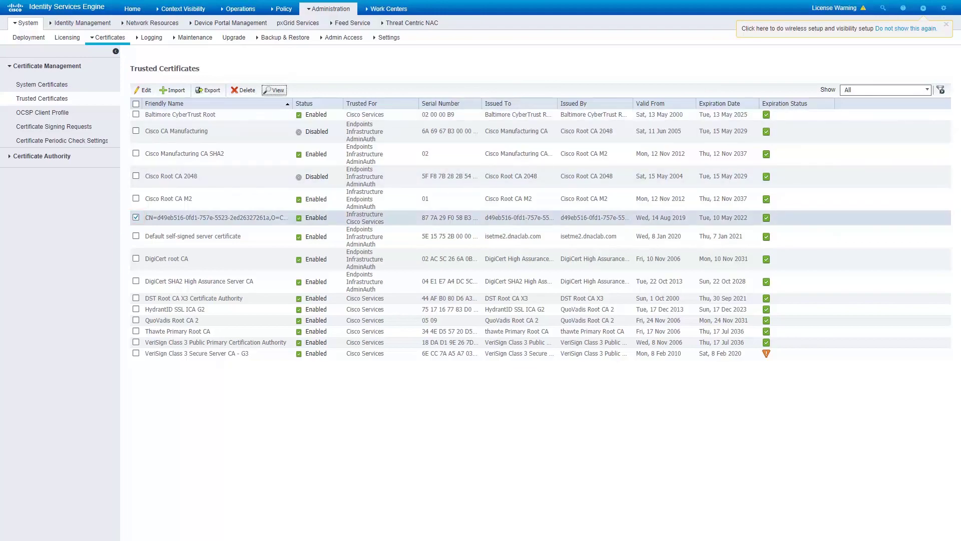
{"action": "left_click", "coordinate": [274, 90]}
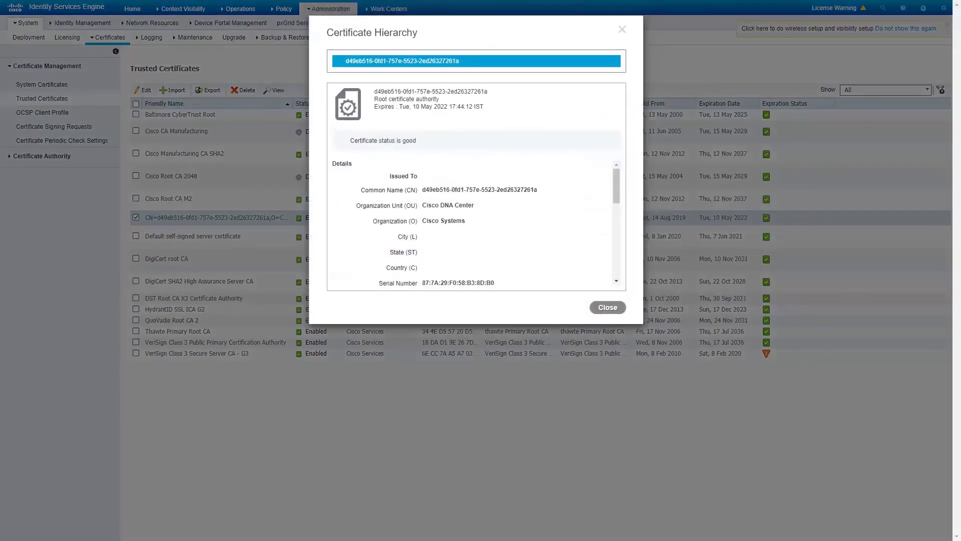